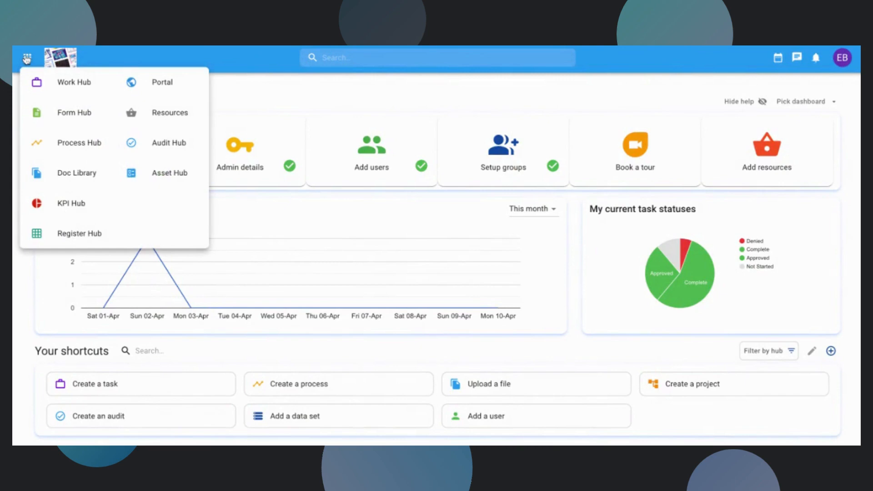
Open the Doc Library and view the files with overdue reviews.
left_click(80, 177)
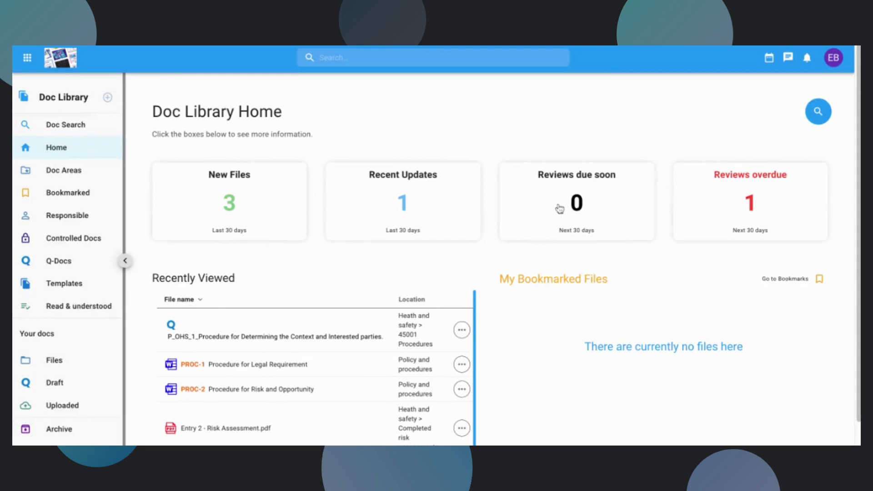
left_click(729, 210)
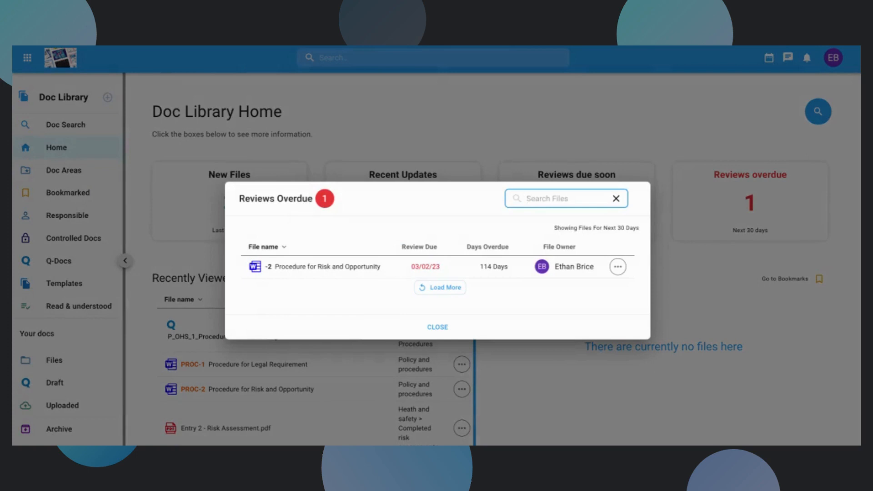
left_click(437, 327)
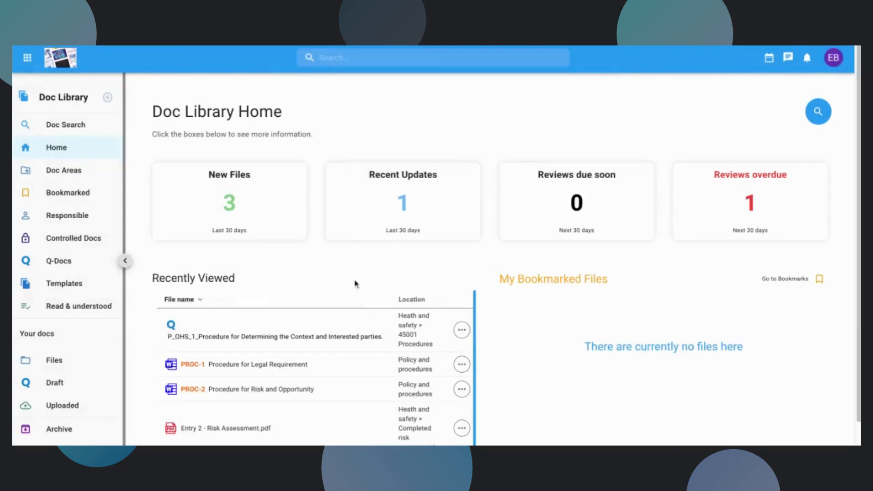
Create a public document area named Policies with 50 GB of storage.
left_click(57, 175)
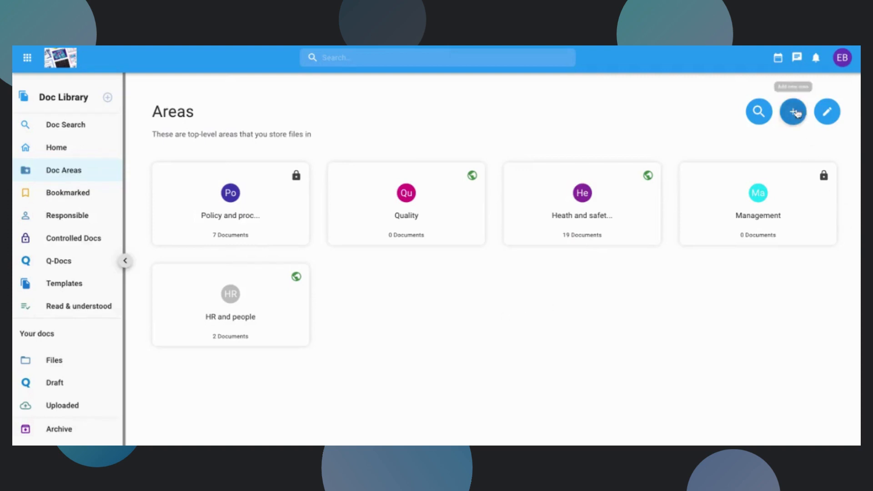
left_click(793, 114)
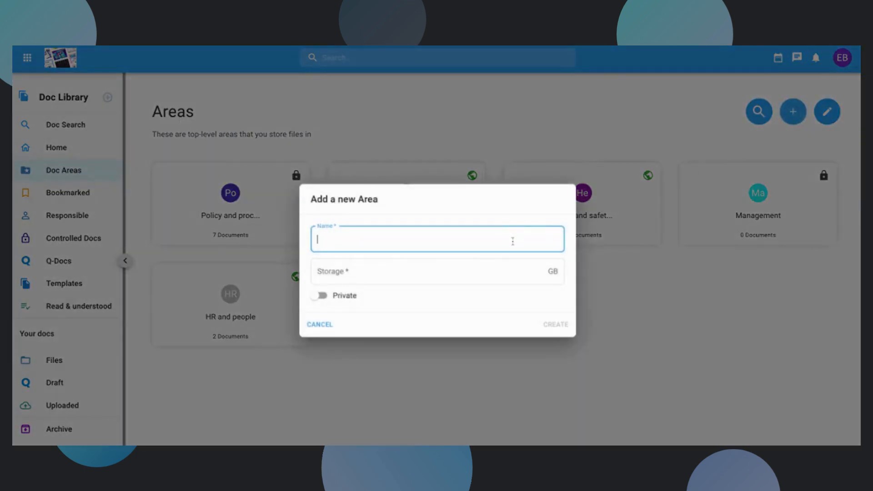
type("Policies")
left_click(508, 271)
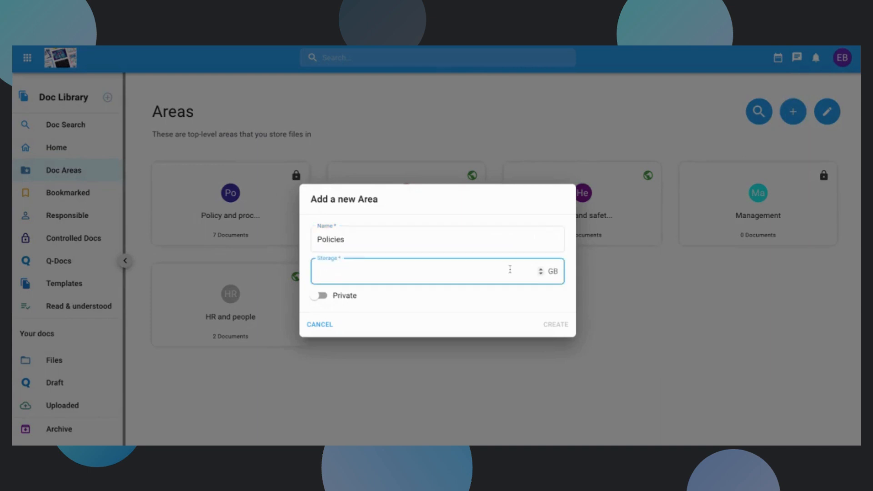
type("50")
left_click(320, 301)
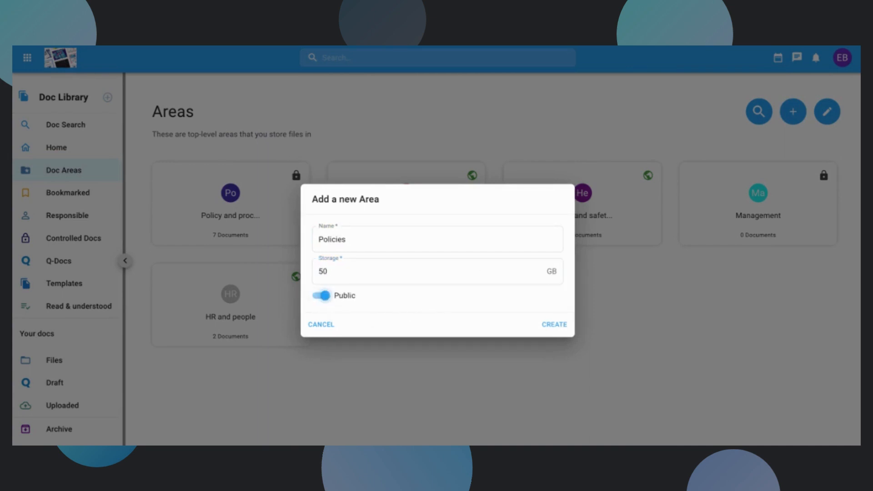
left_click(321, 297)
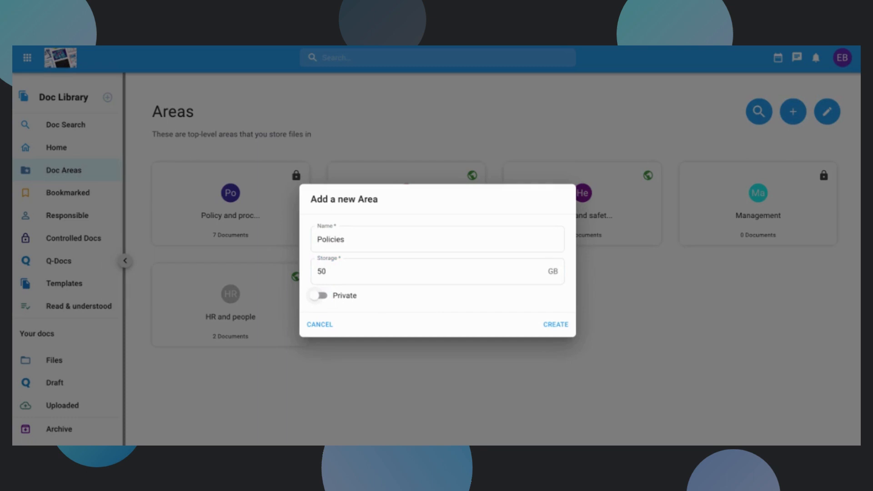
left_click(319, 296)
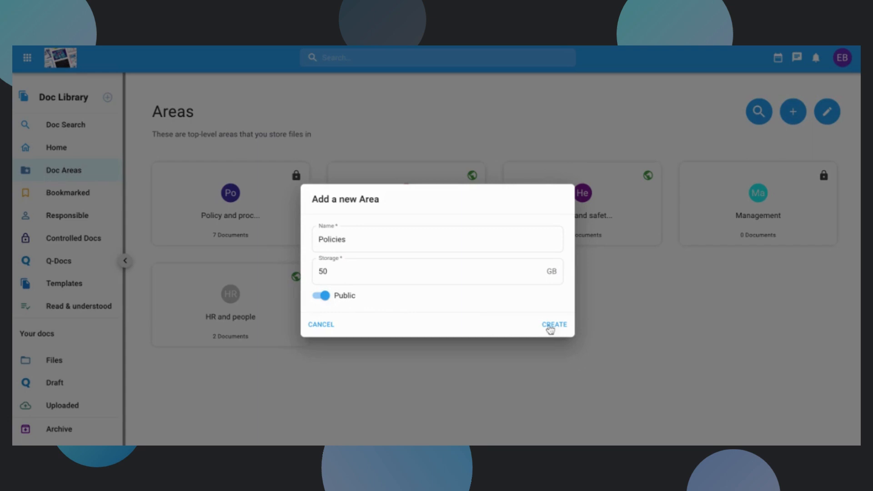
left_click(554, 325)
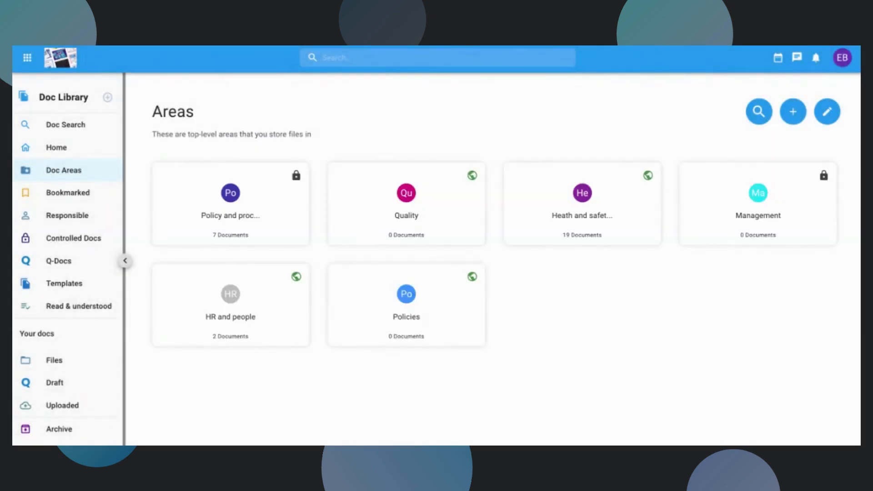
Open the new Policies area and go to its area settings.
left_click(407, 313)
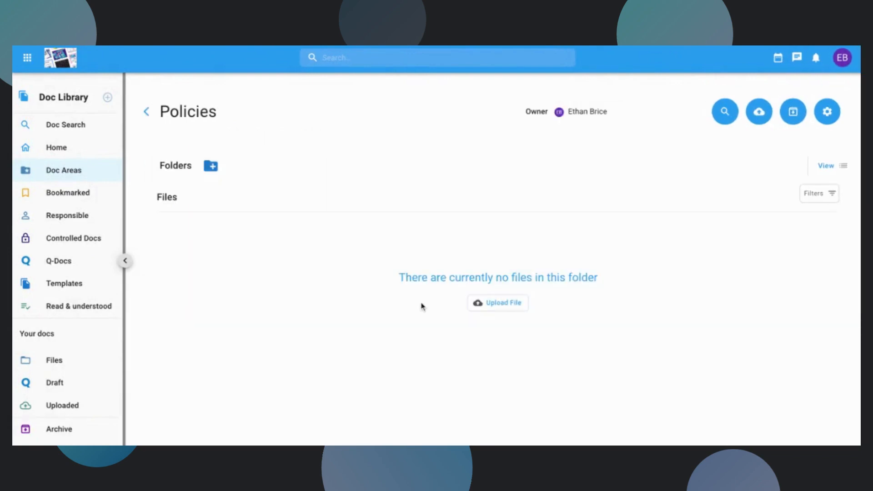
double_click(189, 112)
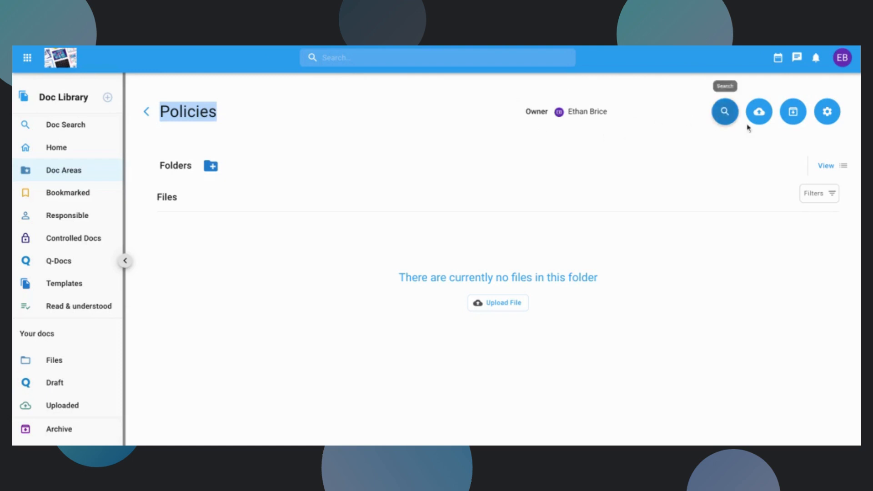
left_click(819, 141)
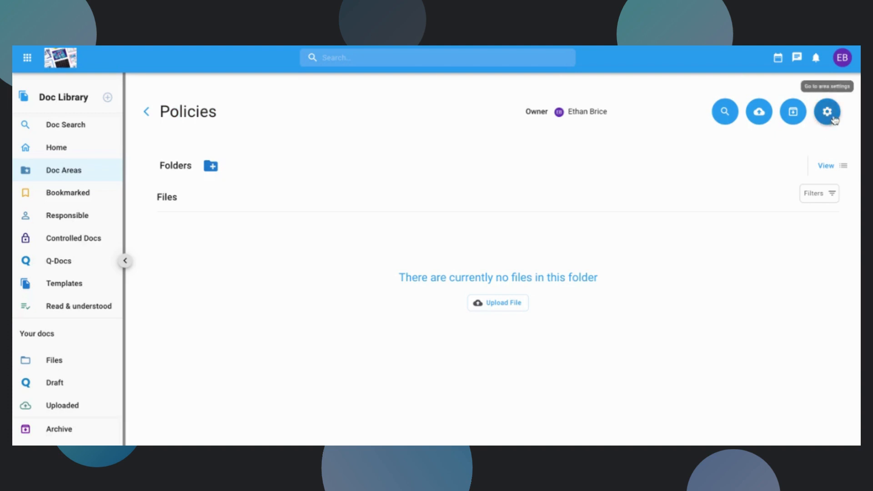
left_click(834, 120)
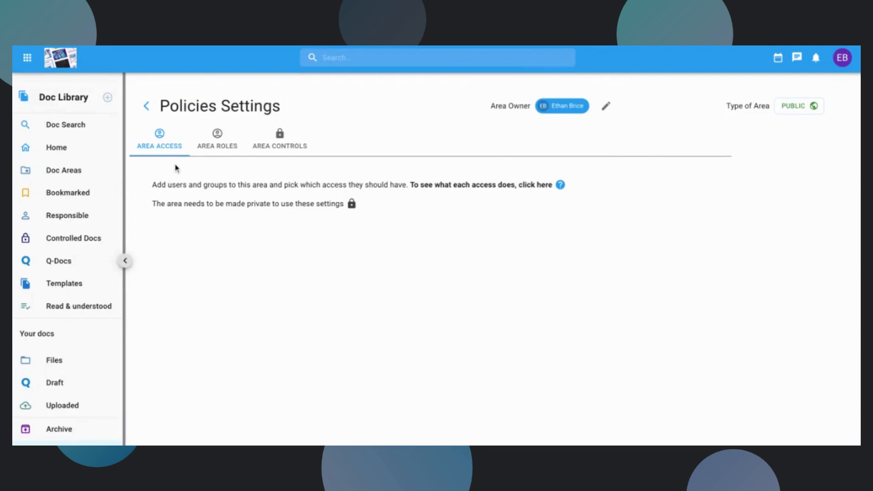
triple_click(753, 104)
left_click(751, 114)
Give the area owner both the Reviewer and Approver roles for the Policies area.
left_click(216, 148)
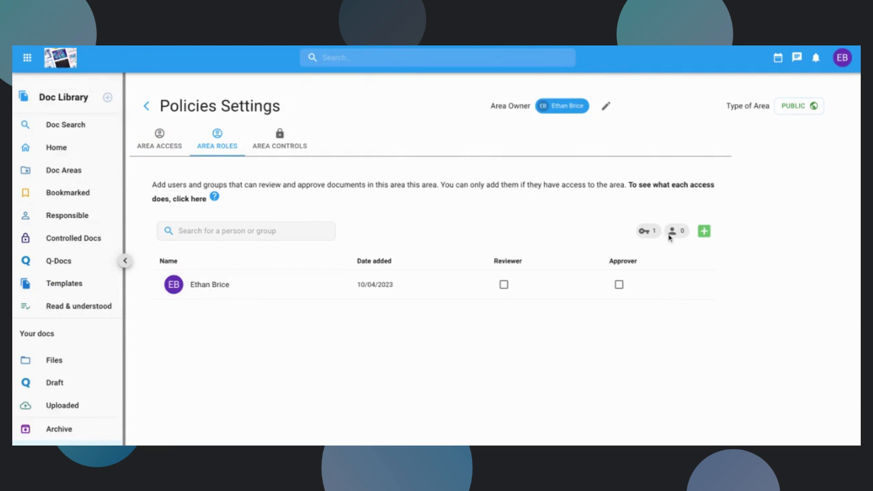
left_click(503, 285)
left_click(620, 289)
Add the user listed directly below the area owner to the area roles and make that user a Reviewer.
left_click(704, 232)
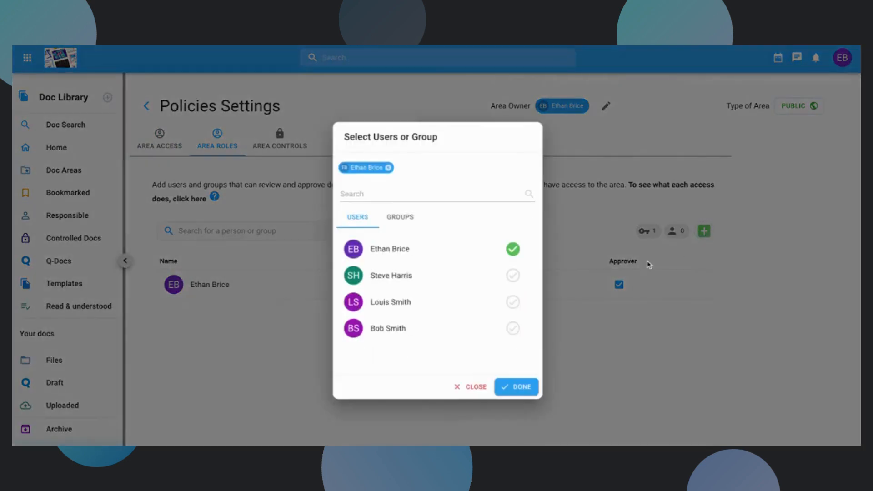
left_click(512, 275)
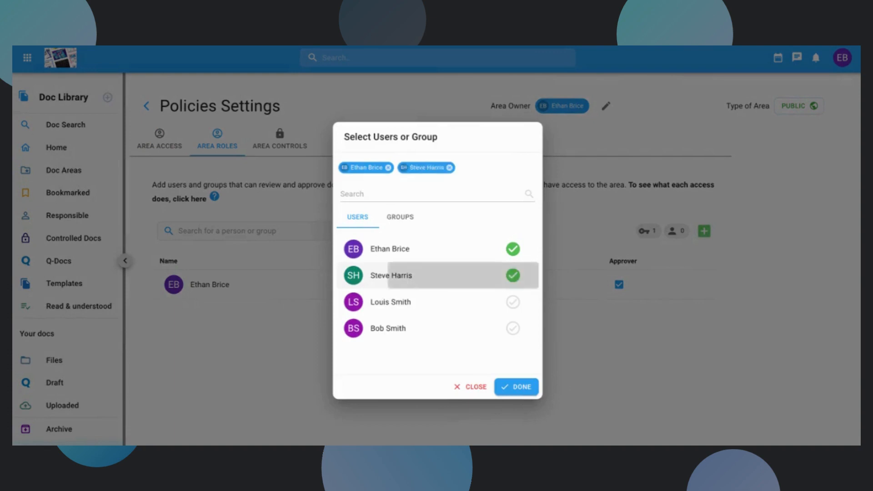
left_click(520, 386)
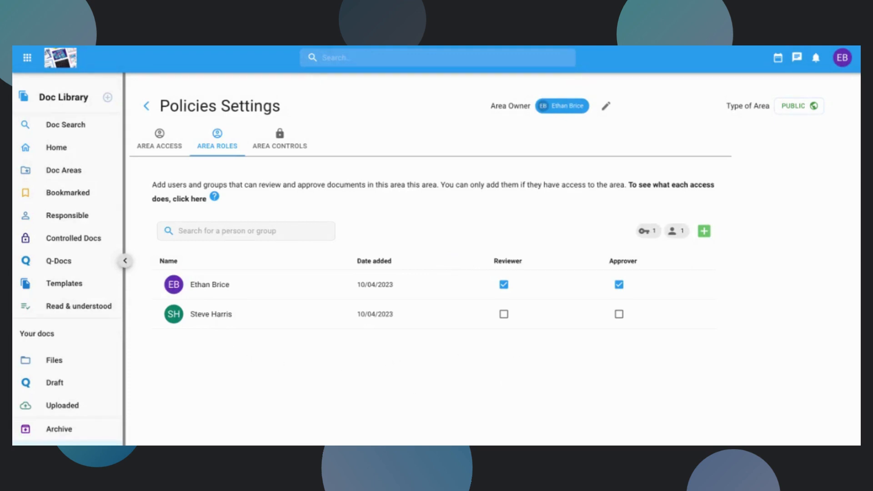
left_click(504, 314)
Open the area controls and examine the retention period for archived documents.
left_click(271, 146)
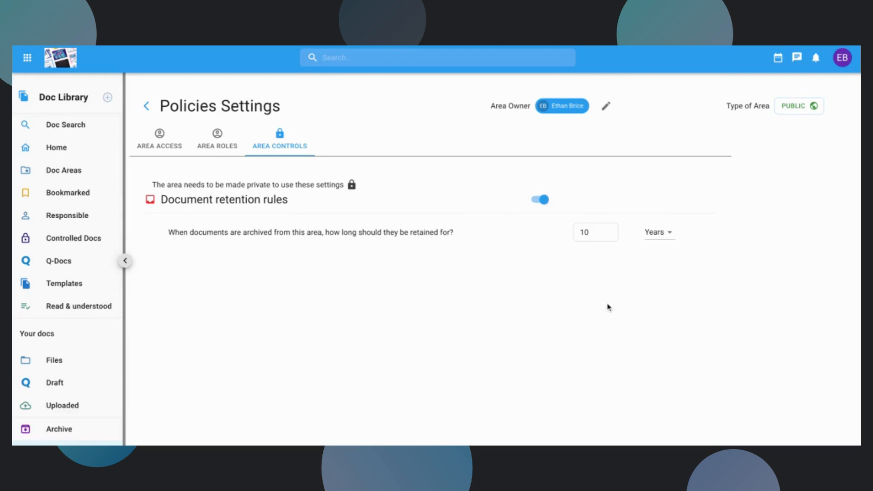
left_click(602, 233)
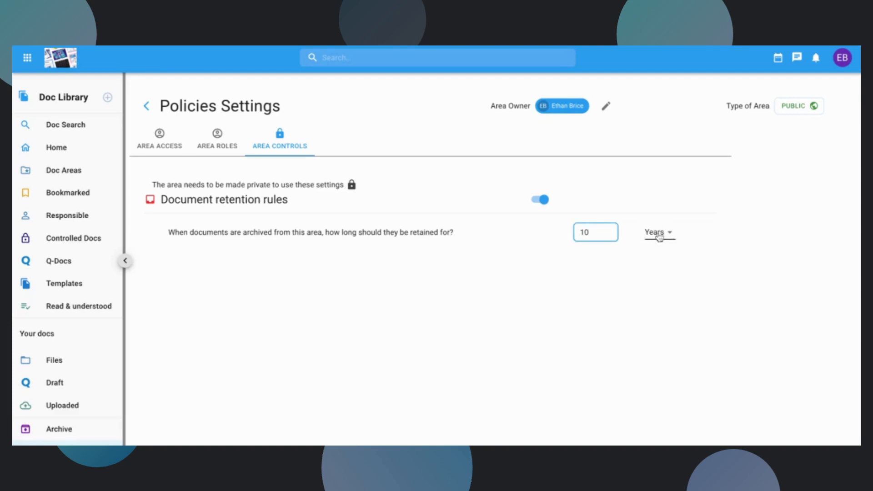
left_click(648, 257)
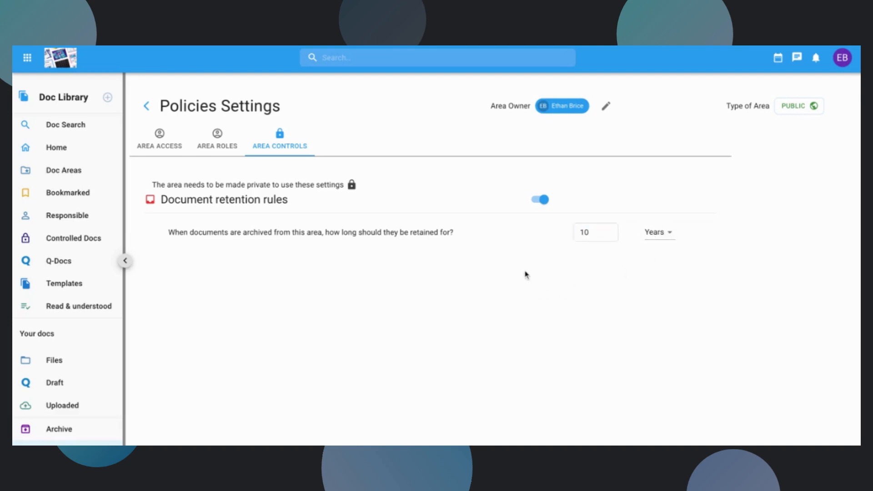
left_click(600, 233)
left_click(595, 265)
left_click(601, 232)
left_click(609, 278)
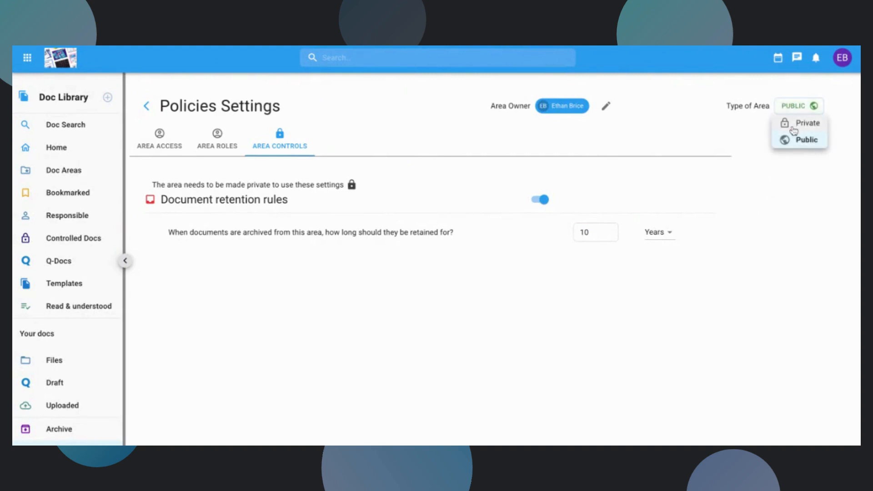
Make the Policies area private and enable document upload rules with pre-set reviewers and approvers.
left_click(793, 130)
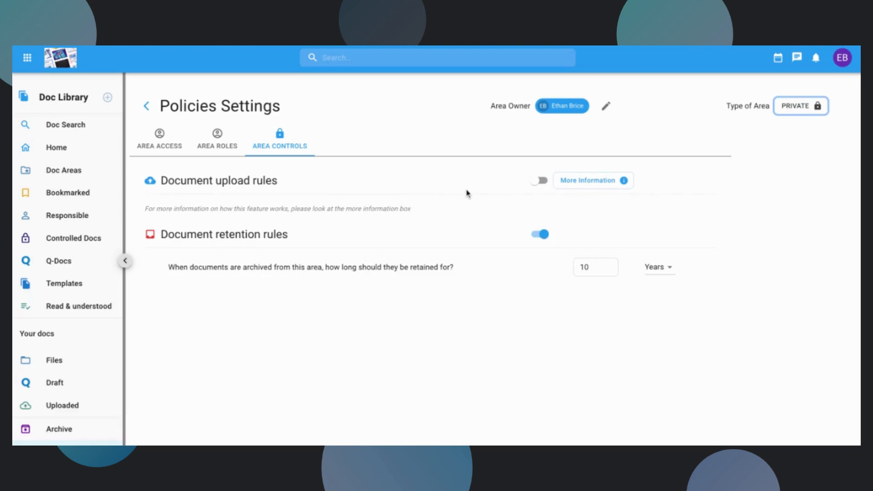
left_click(541, 182)
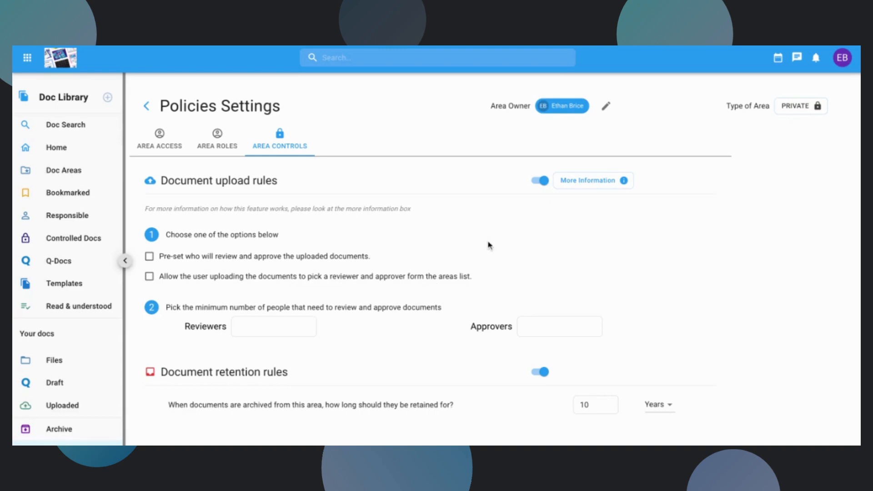
left_click(209, 264)
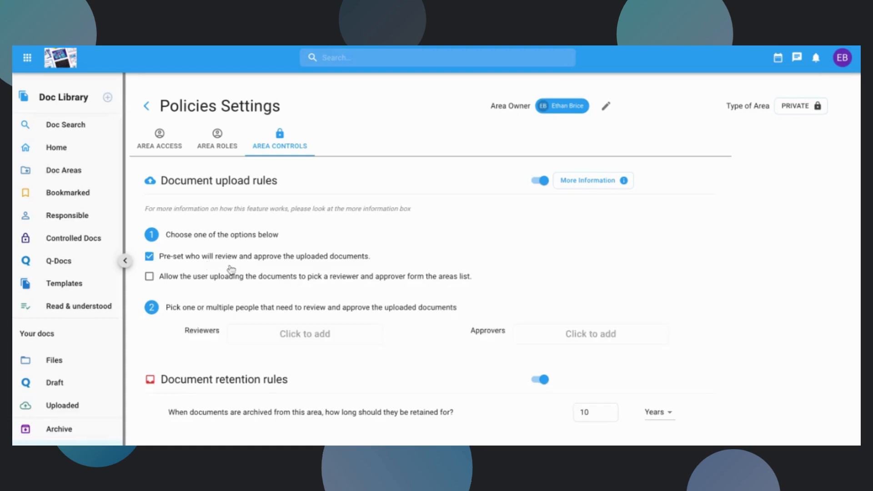
Assign the area owner as both pre-set reviewer and pre-set approver for uploaded documents.
left_click(300, 332)
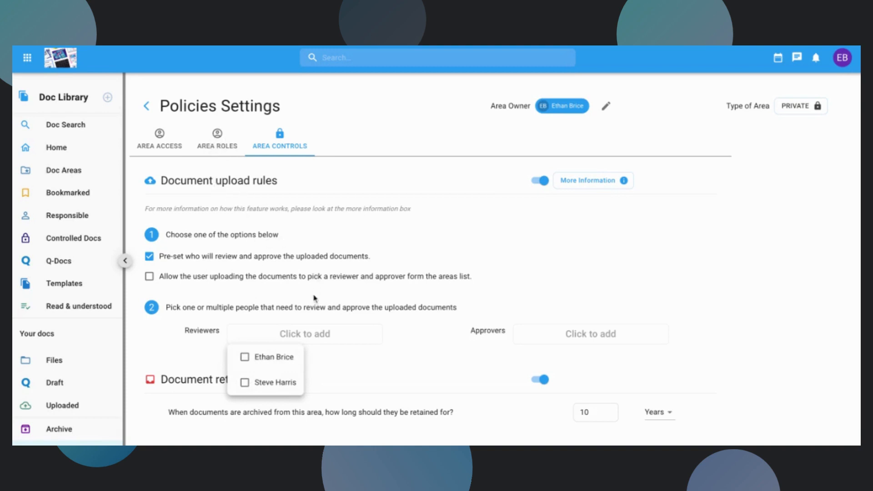
left_click(274, 362)
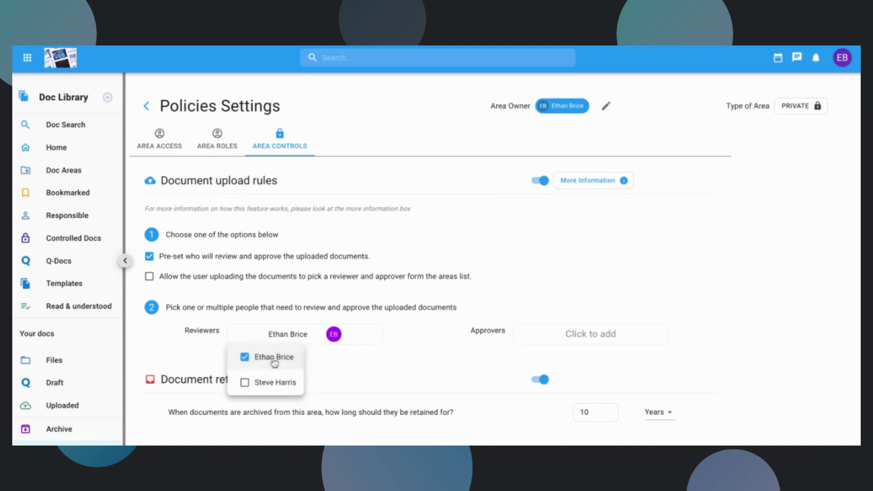
left_click(588, 335)
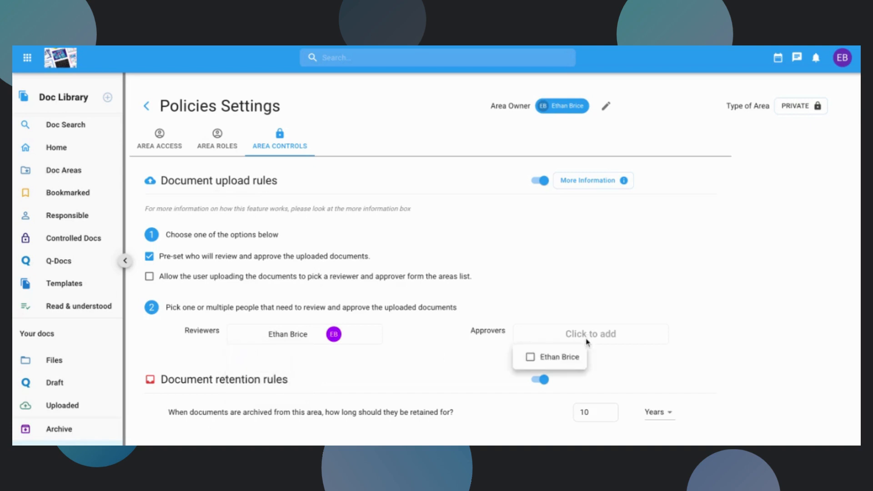
left_click(533, 359)
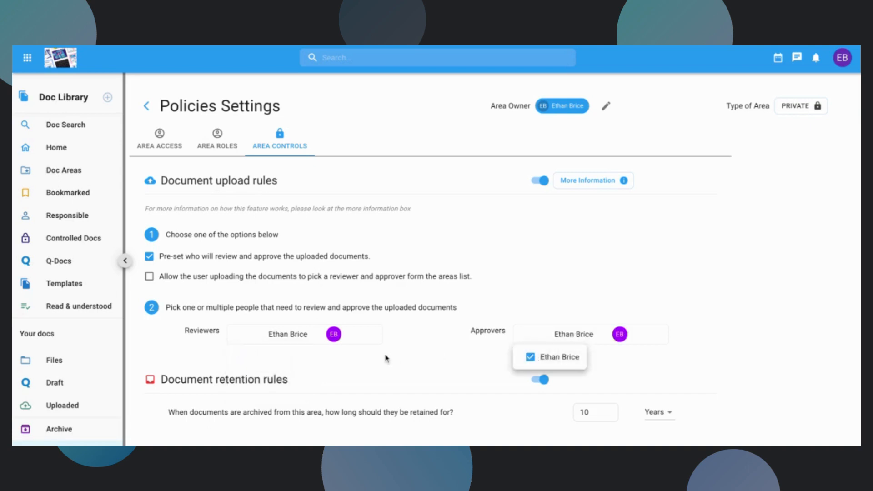
left_click(375, 341)
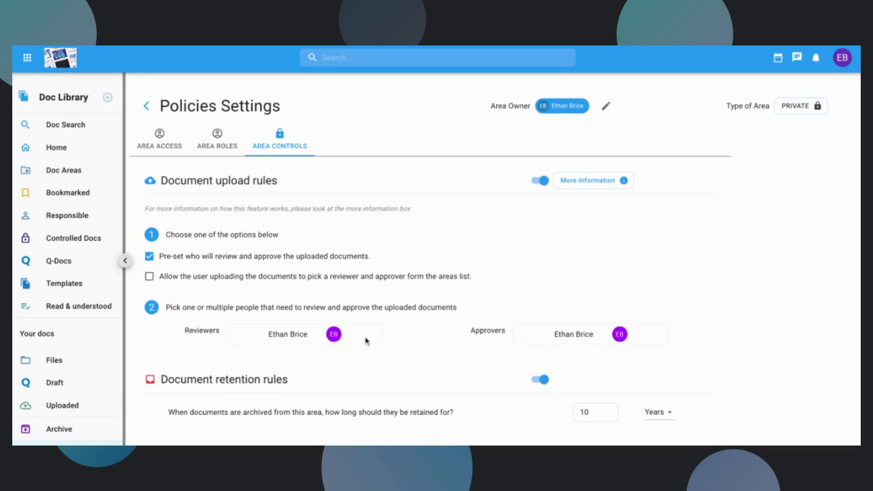
Add the second available user as another pre-set reviewer for uploaded documents.
left_click(361, 340)
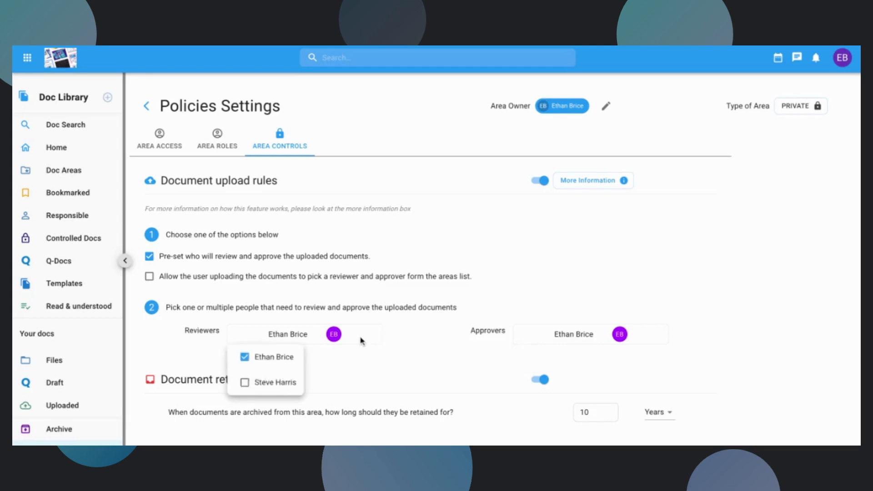
left_click(270, 390)
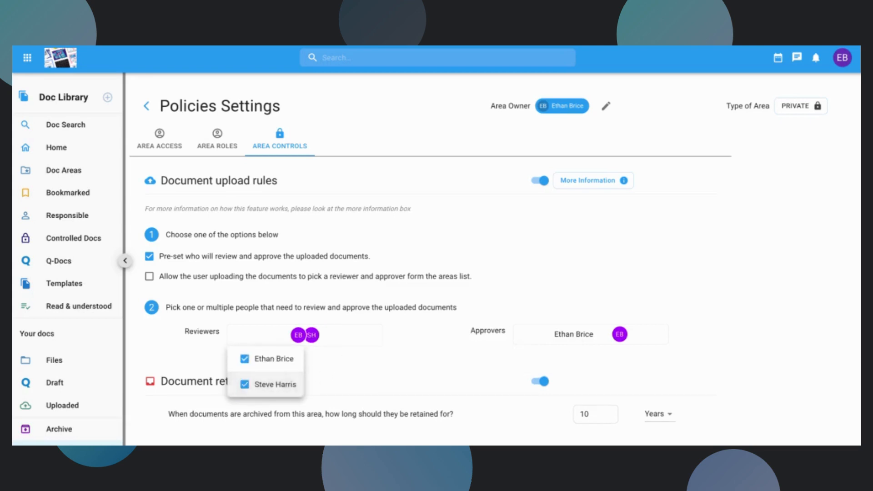
left_click(465, 359)
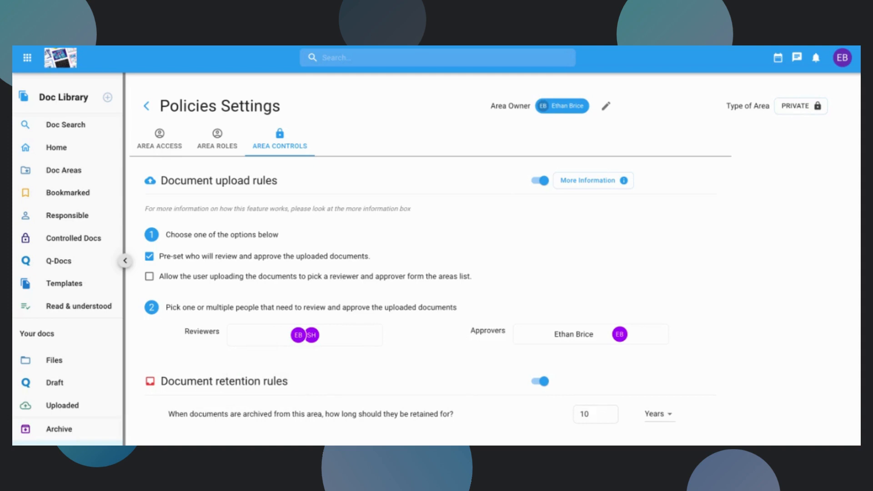
Examine the Policies area's access roles guide and the users that can be given access.
left_click(160, 135)
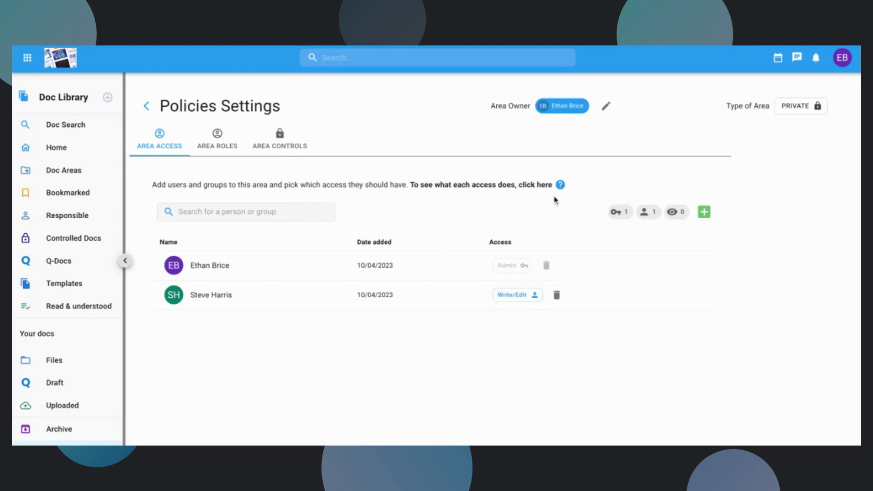
left_click(560, 185)
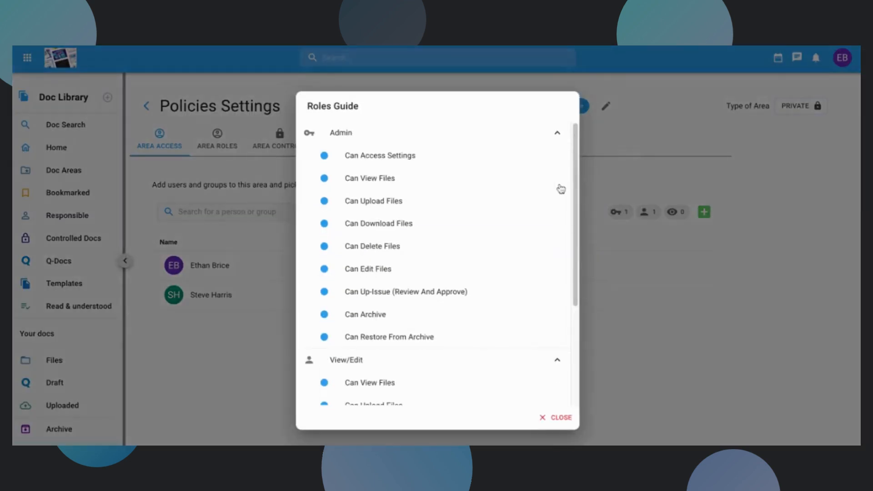
scroll(472, 258, "down", 3)
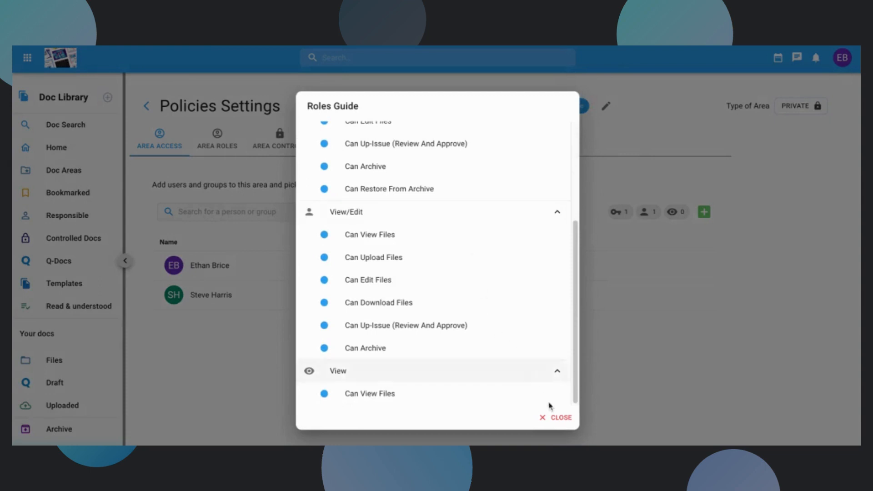
left_click(556, 417)
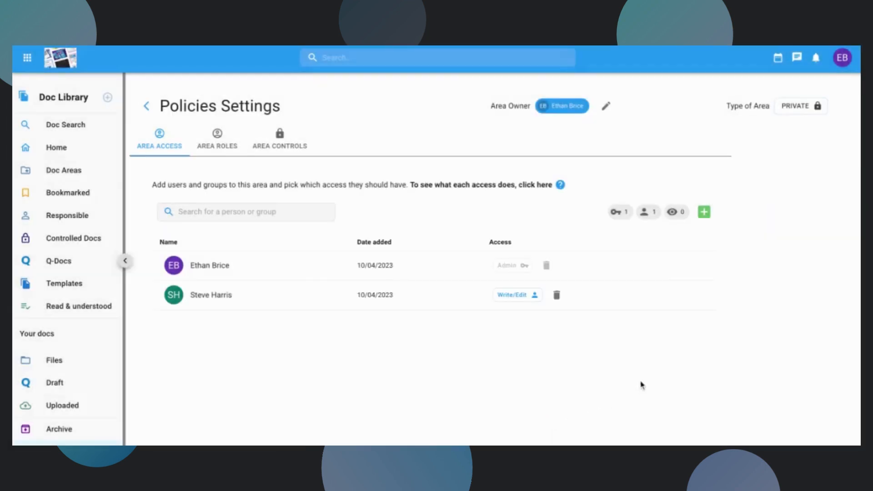
left_click(704, 212)
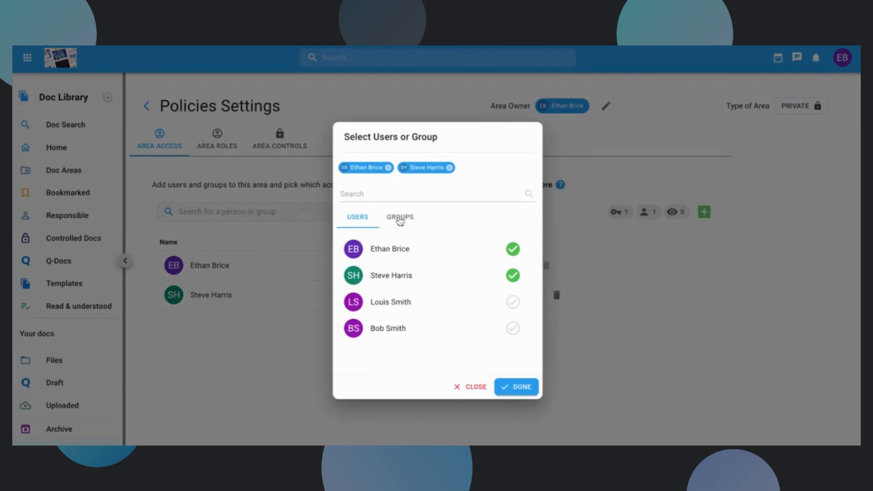
left_click(508, 390)
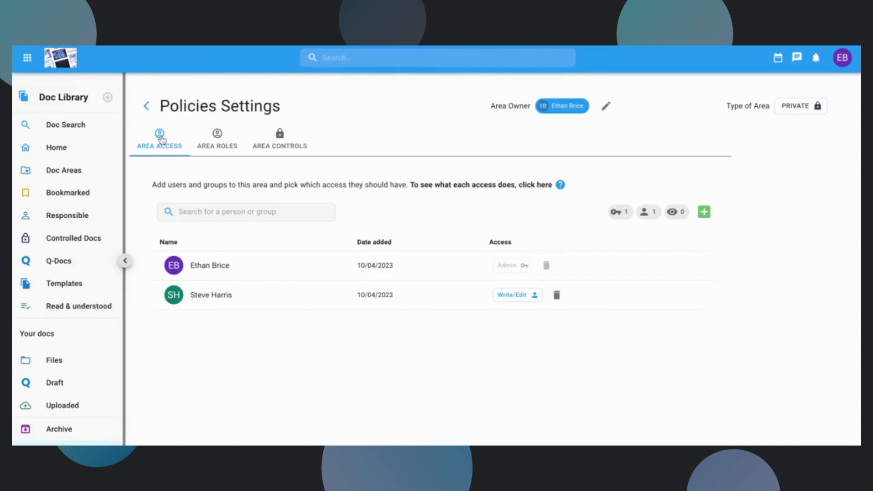
Return to the Policies area and look at the view options for its folders and files.
left_click(148, 108)
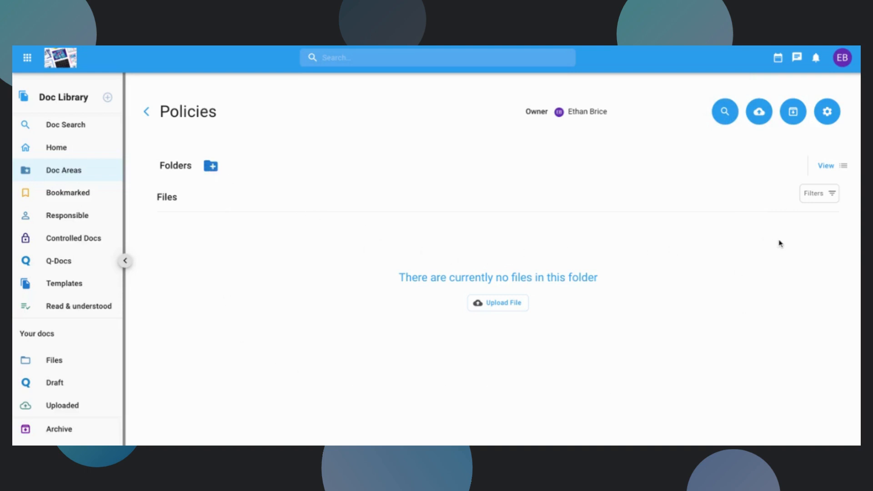
left_click(831, 173)
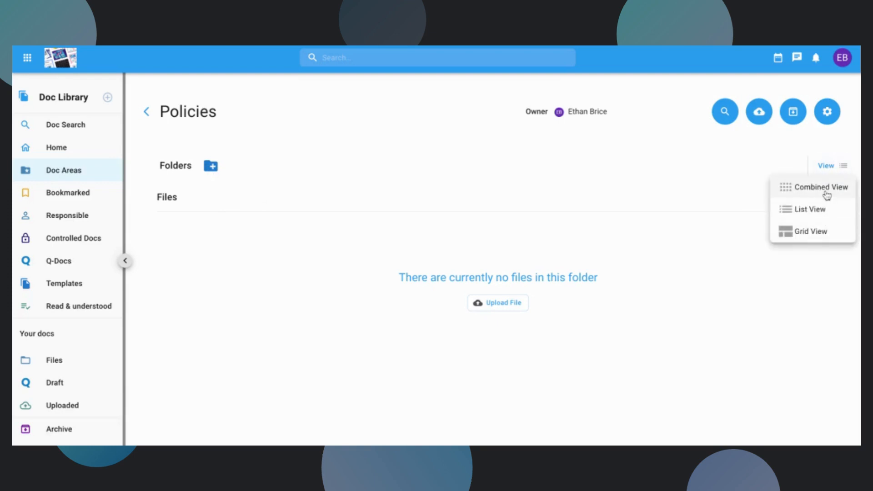
left_click(684, 193)
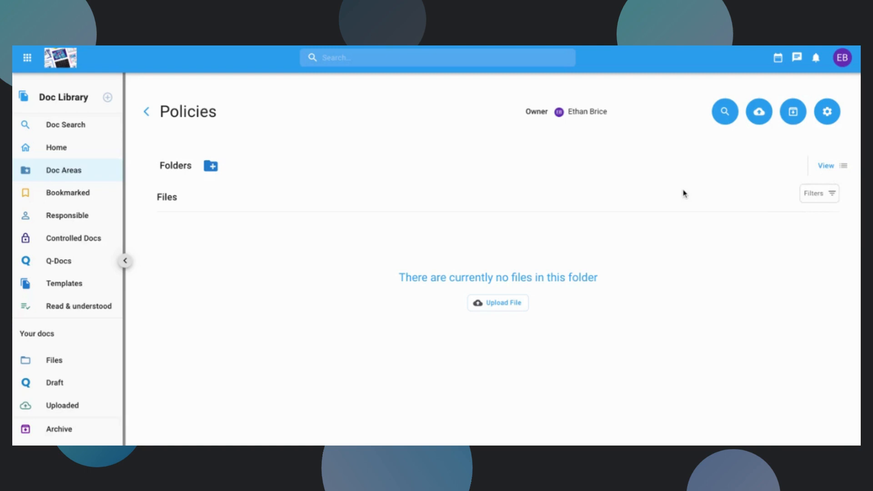